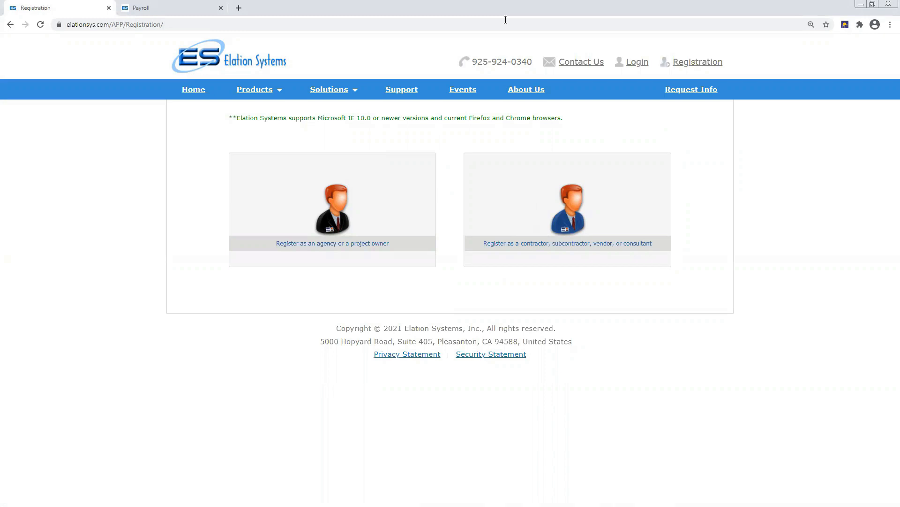
Start a contractor, subcontractor, vendor or consultant registration and enter BART_2021 as the promotion code
click(569, 197)
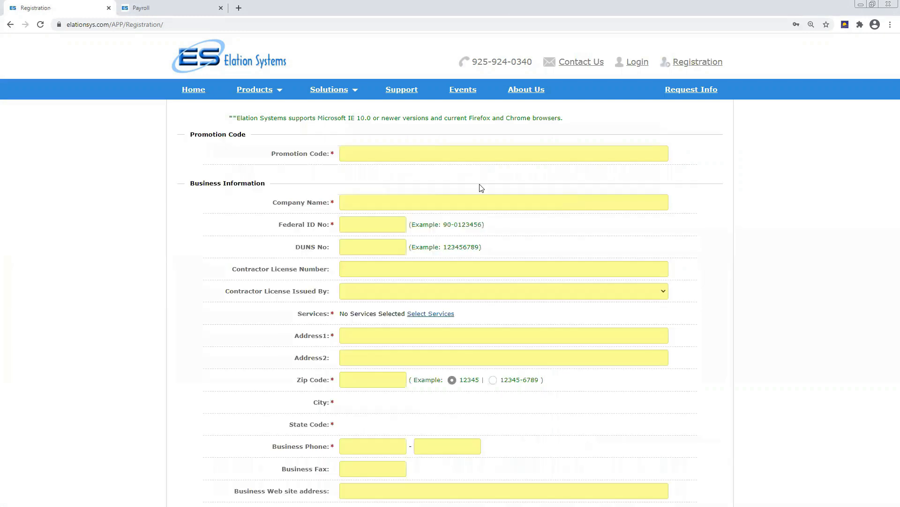
click(415, 155)
text(BART_2021)
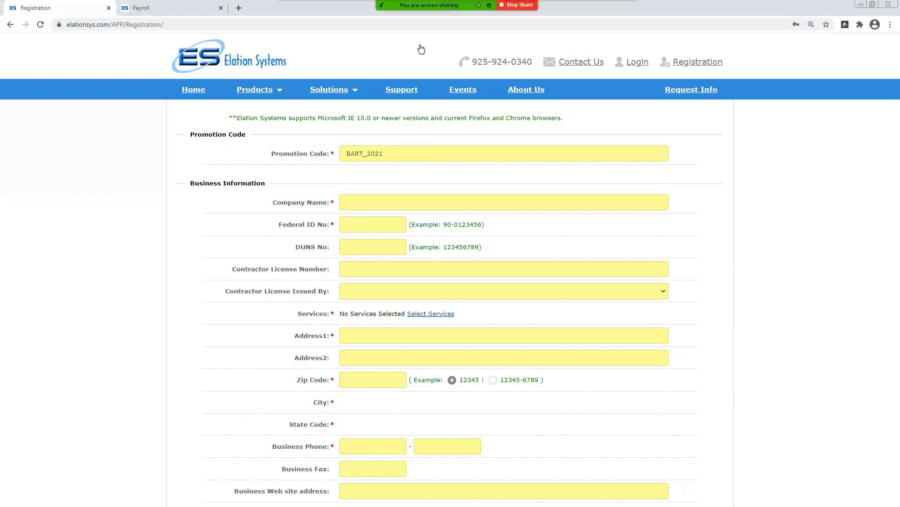
Switch to the Payroll page, open the BART 0000-0000 Test Project and dismiss the system alert
click(184, 8)
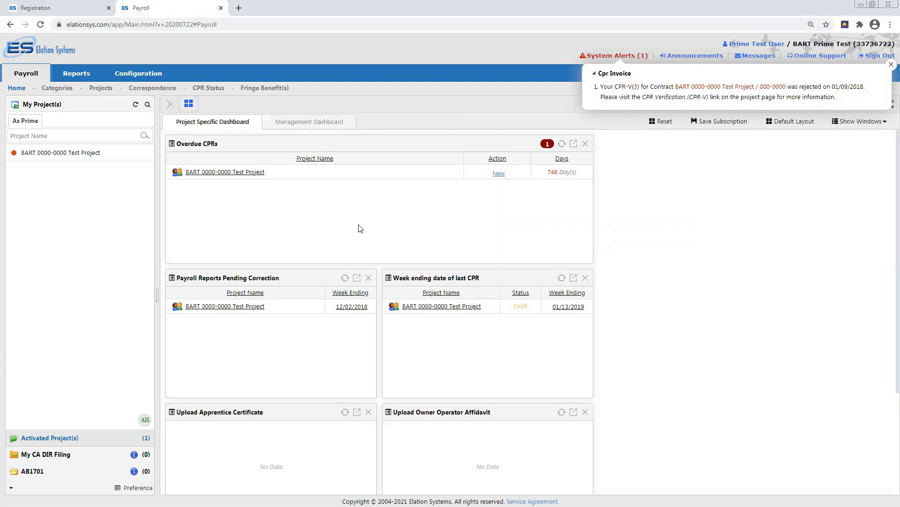
click(65, 156)
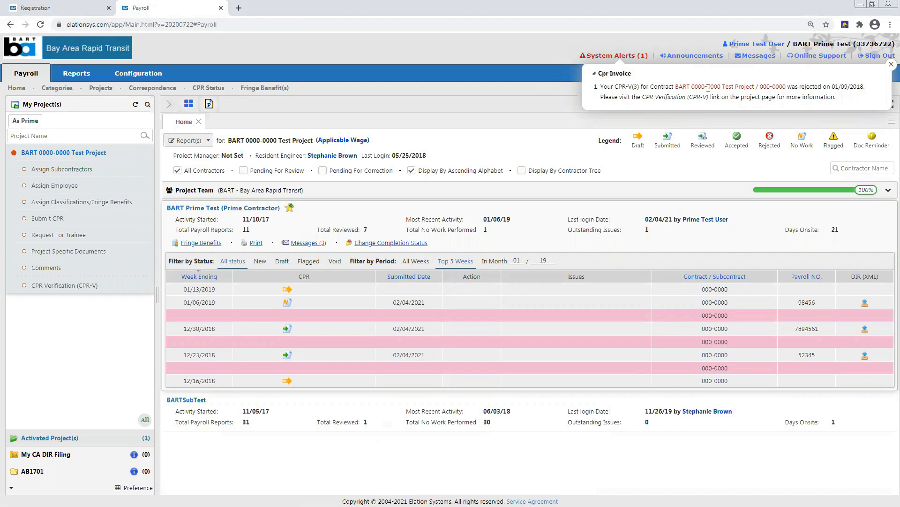
click(889, 64)
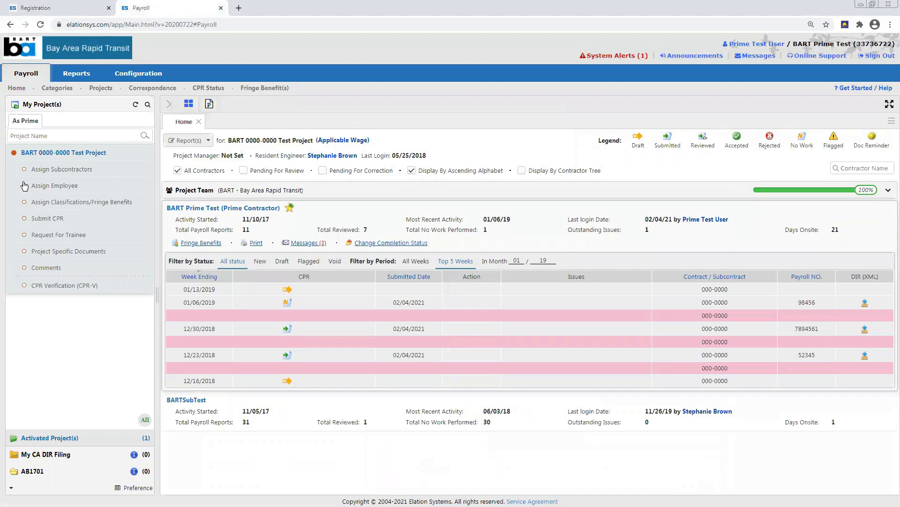
Examine the manual Add Employee form in the project's employee assignments, from general information to the worker's certificates, and close it unfilled
click(47, 186)
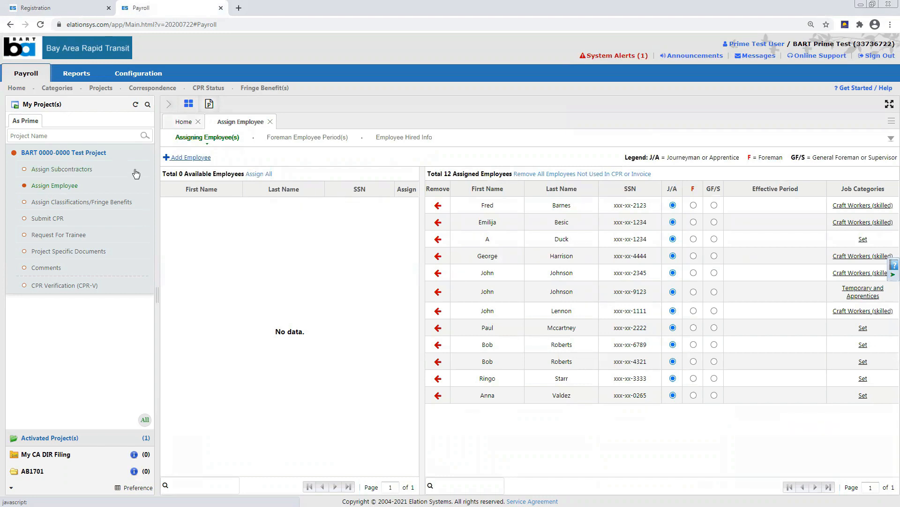
click(183, 158)
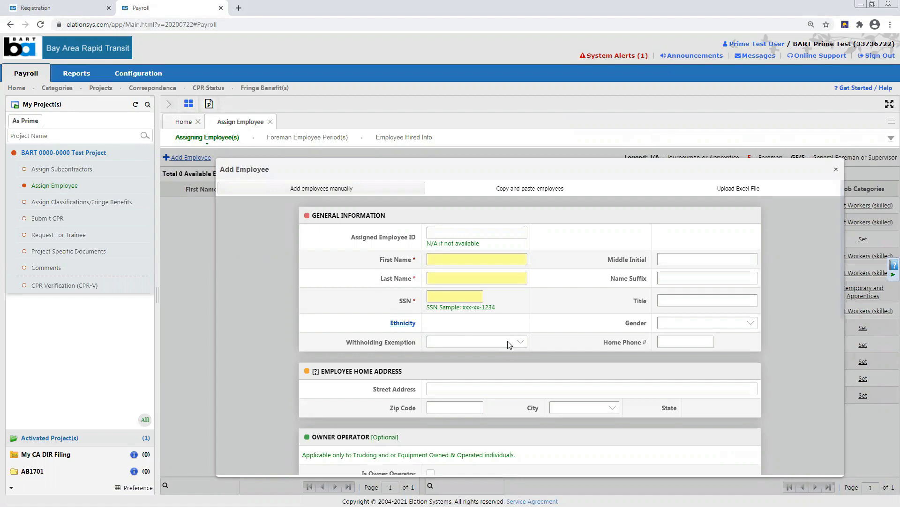
scroll(507, 344, down, 1)
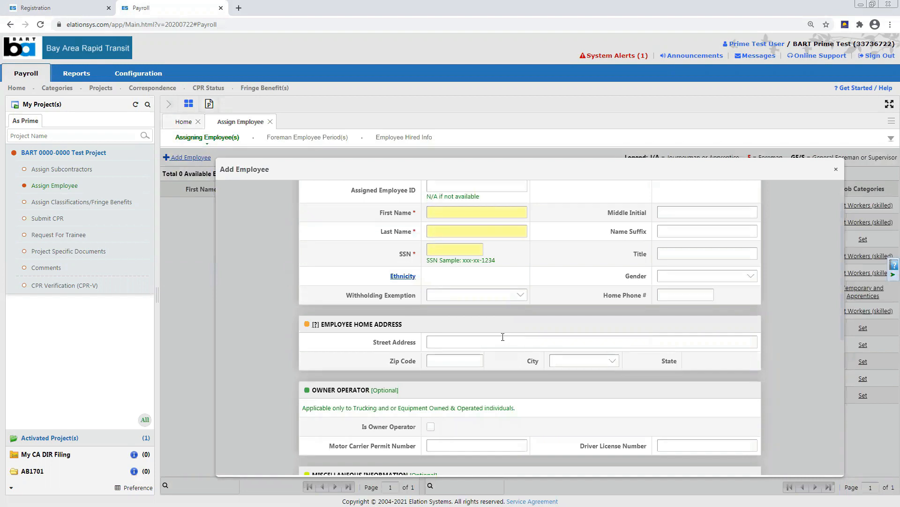
scroll(504, 339, down, 3)
scroll(503, 340, down, 2)
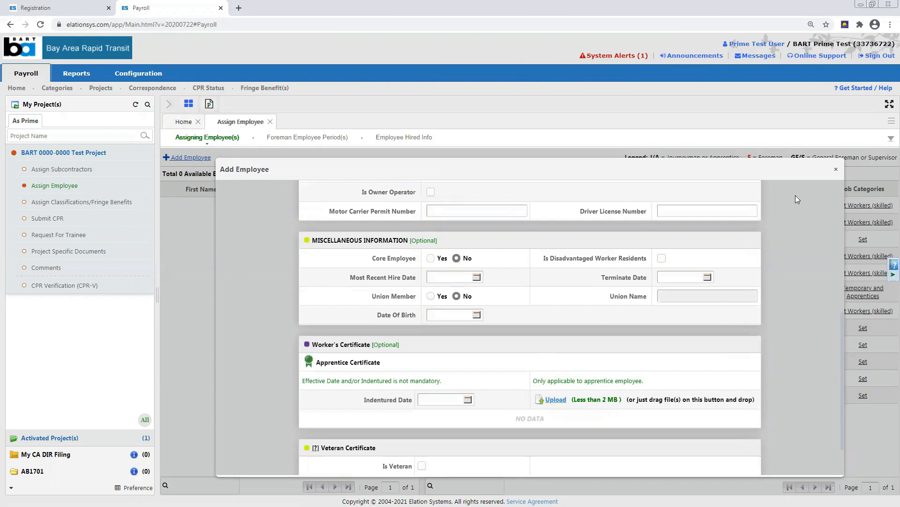
click(835, 170)
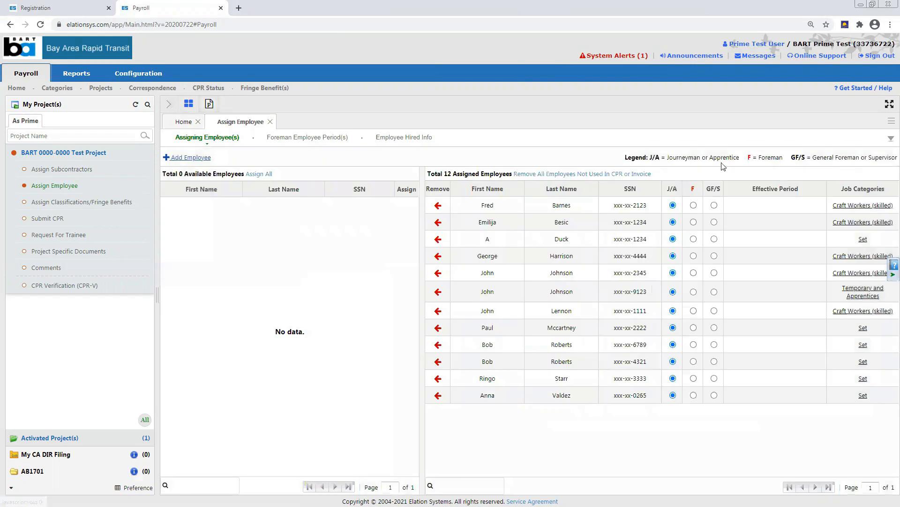
For the first individual employee's fringe benefits, select the Alameda journeyman classification Asbestos Removal Specialist I under wage decision California(2020-1)
click(51, 203)
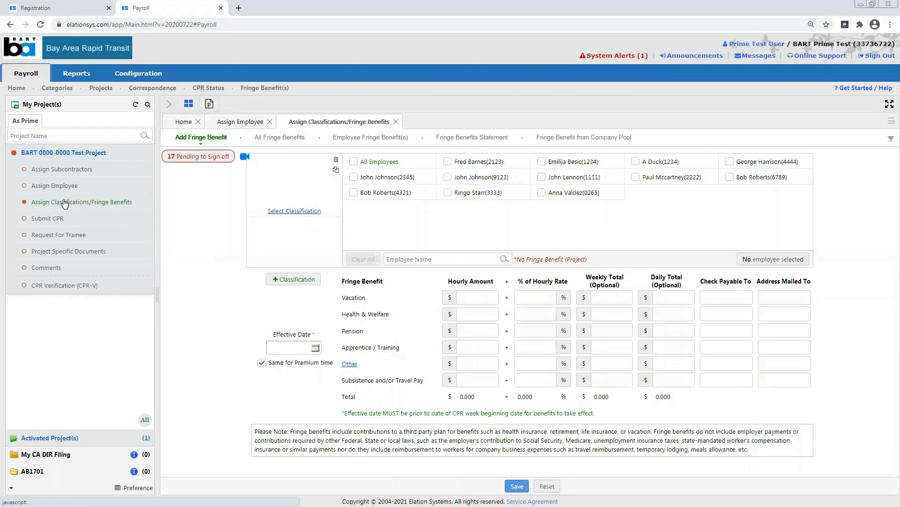
click(448, 162)
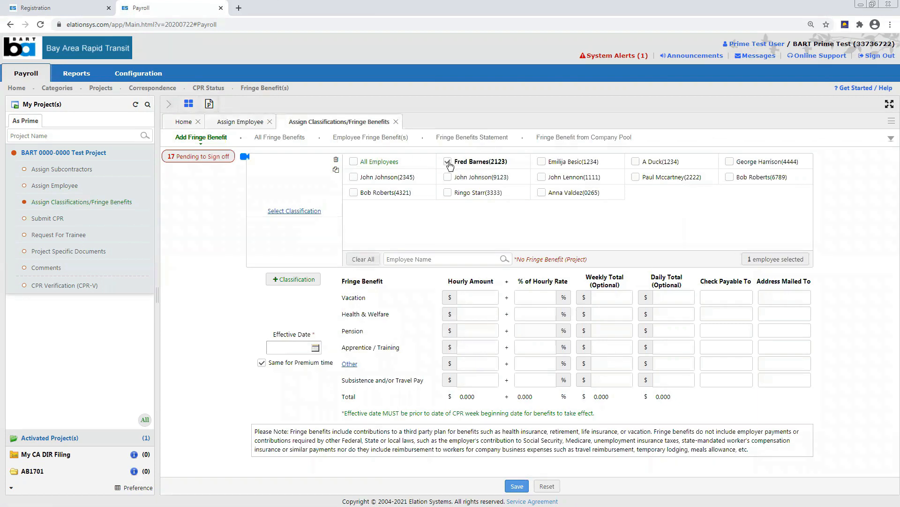
click(297, 211)
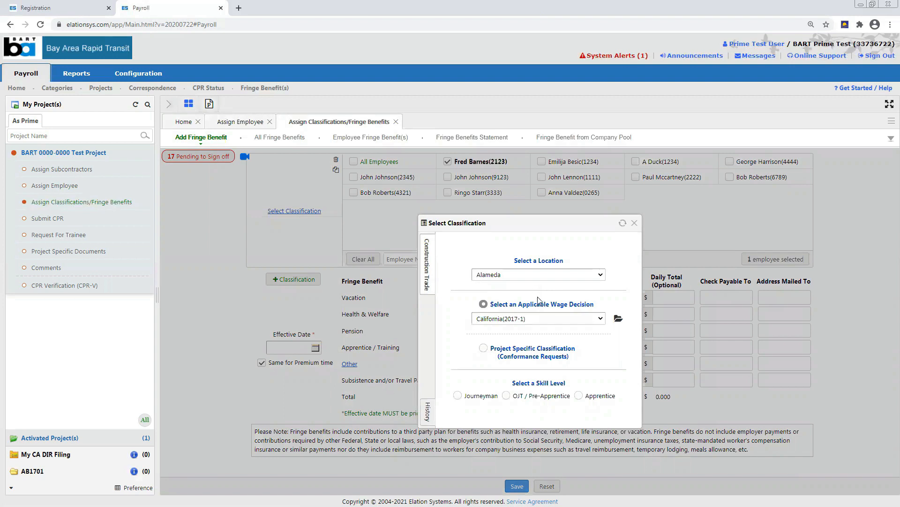
click(553, 320)
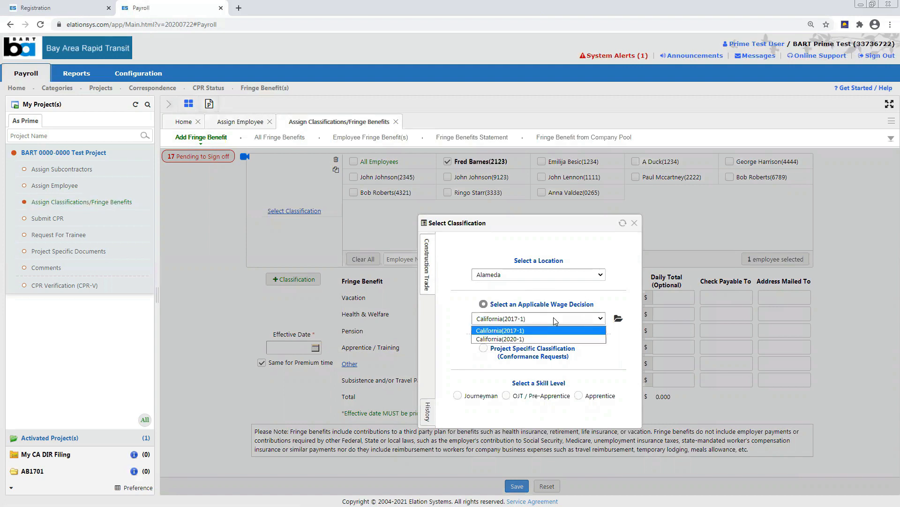
click(529, 339)
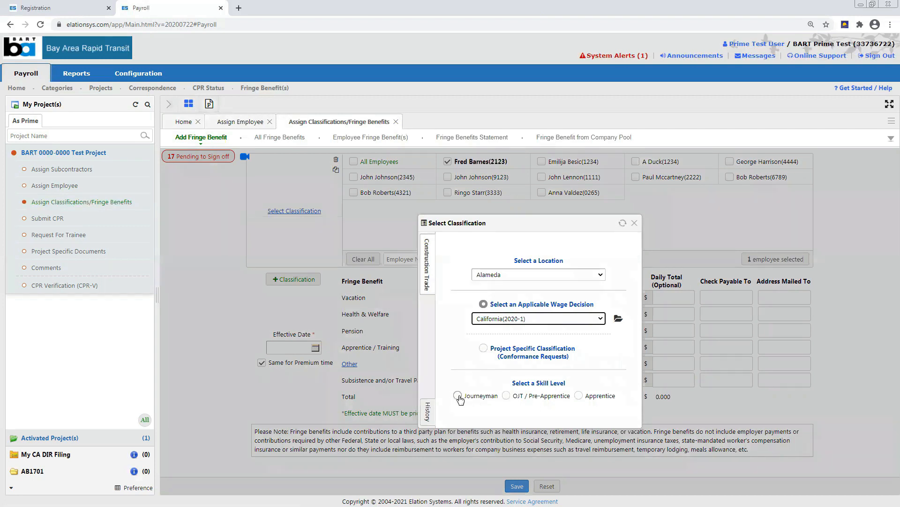
click(458, 396)
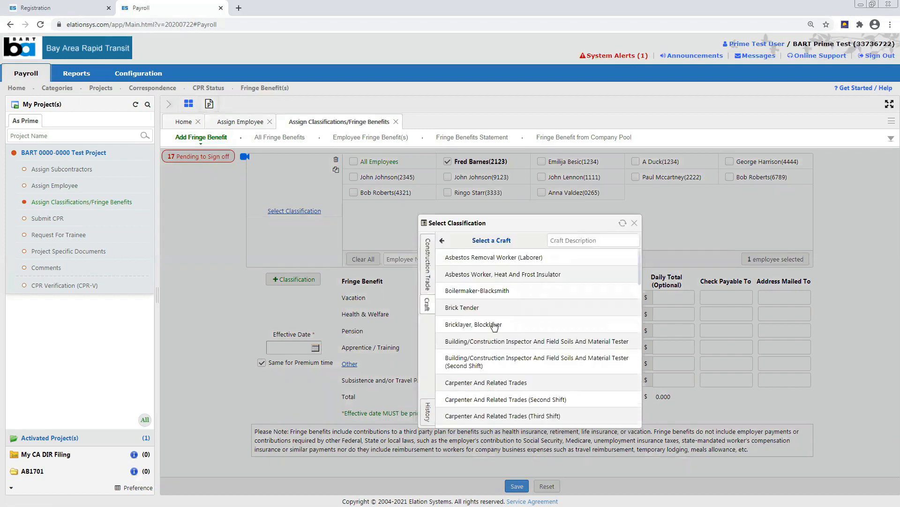
click(476, 257)
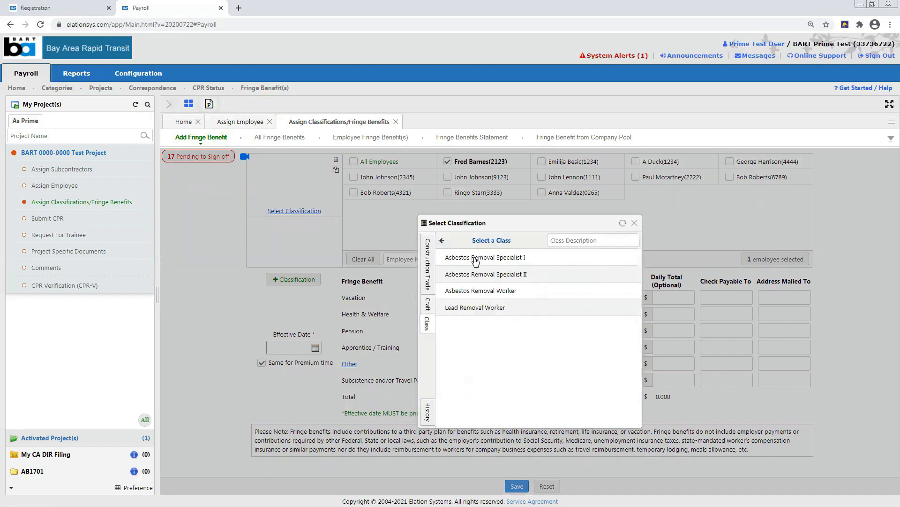
click(476, 258)
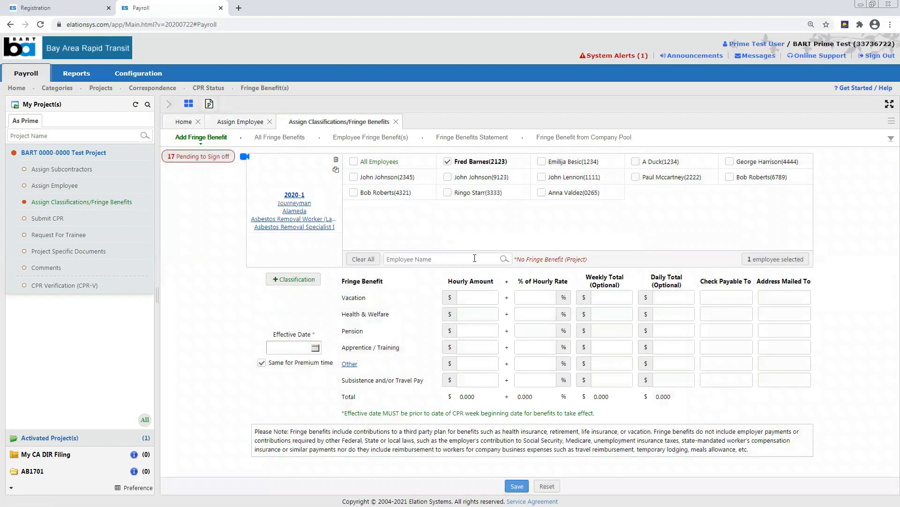
Enter hourly fringe amounts of 2.75 for vacation, 5.84 for health and welfare, 8.25 for pension, 0.46 for training and 0.18 for other
click(485, 297)
text(.75)
click(479, 309)
text(5.84)
click(481, 332)
text(8.25)
click(478, 350)
text(.46)
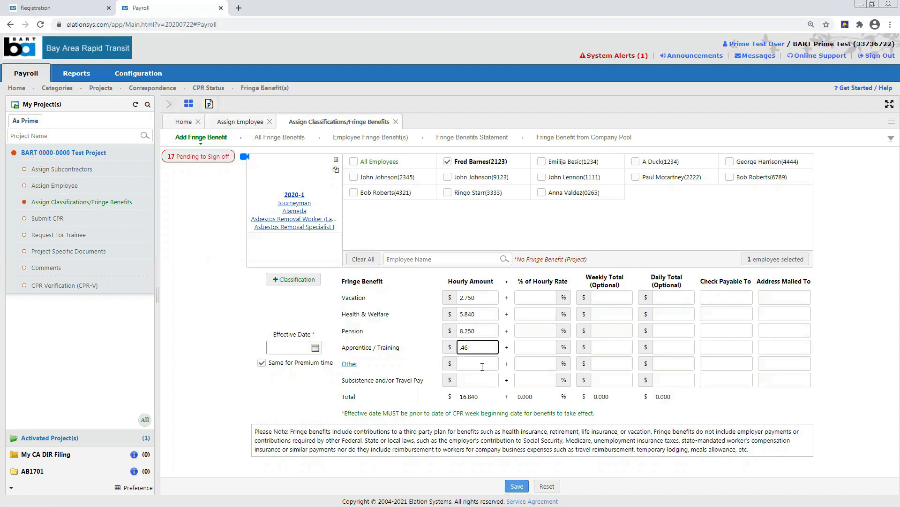
click(482, 366)
text(.18)
Make the vacation benefit payable to Trust Fund and save the fringe benefits with effective date 02/04/2021
click(726, 294)
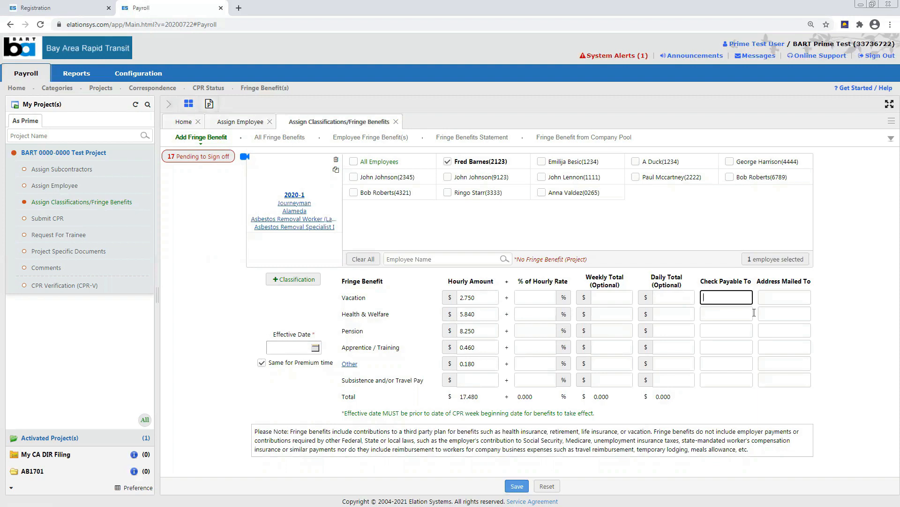
text(Trust Fund)
key(Tab)
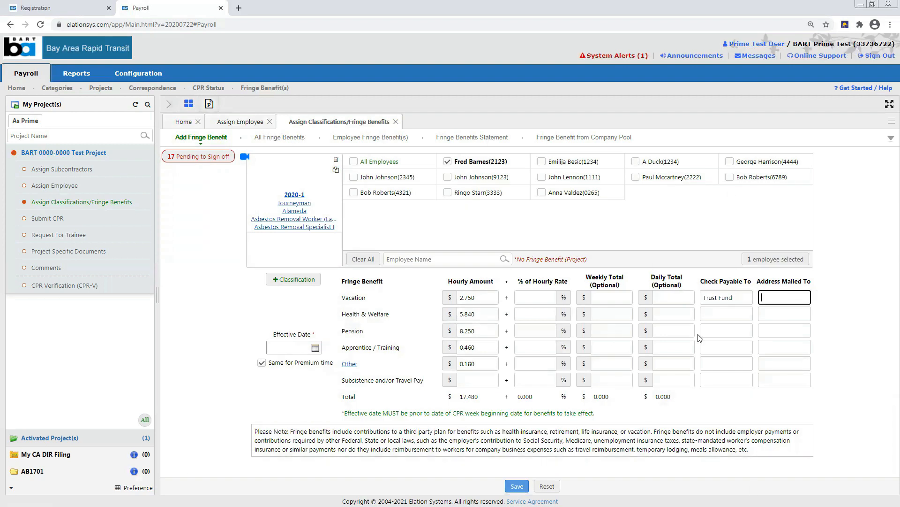
click(290, 345)
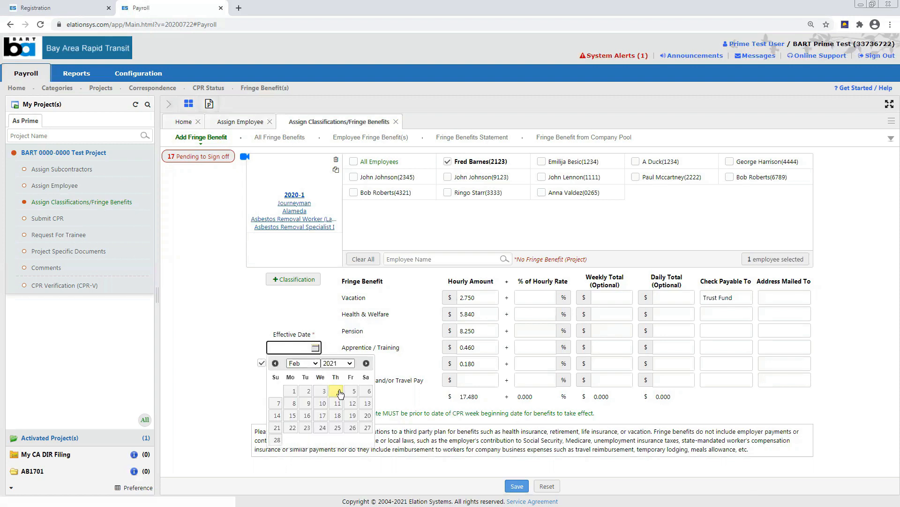
click(337, 392)
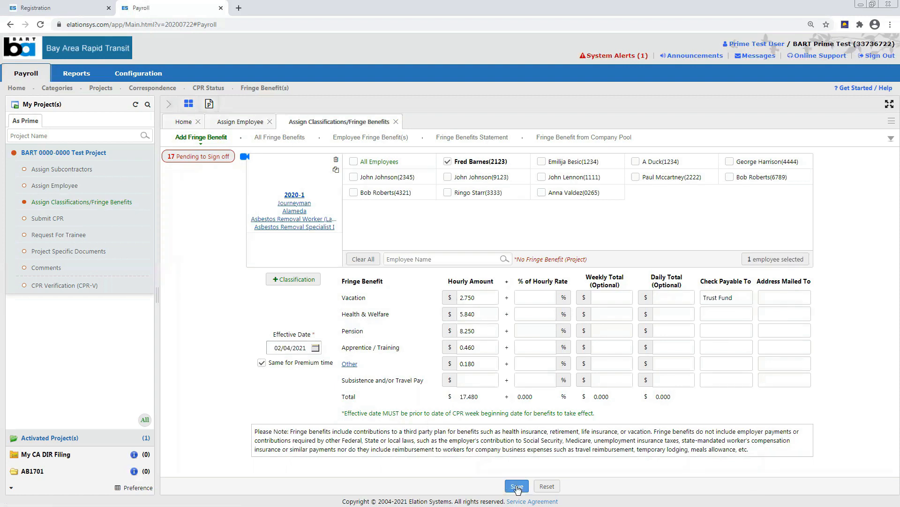
click(516, 484)
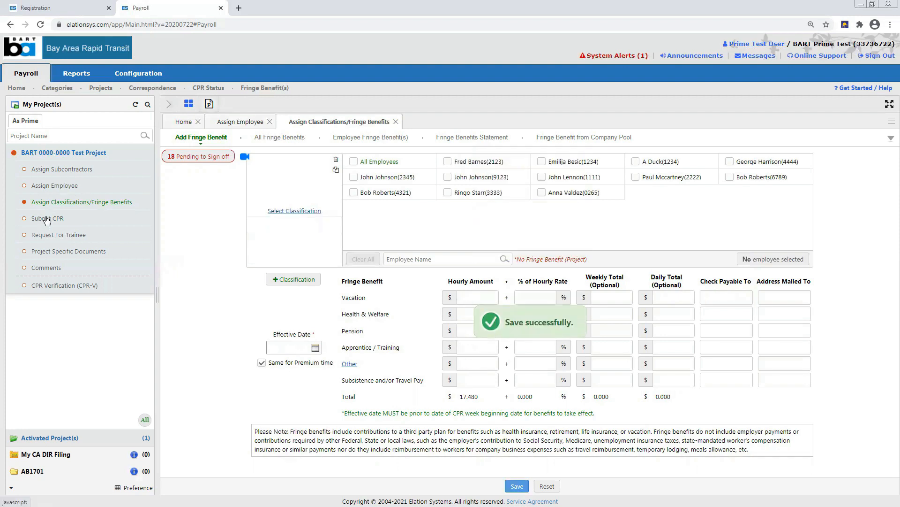
Create a manual certified payroll report for the prime contract with two trades for the first listed employee
click(47, 218)
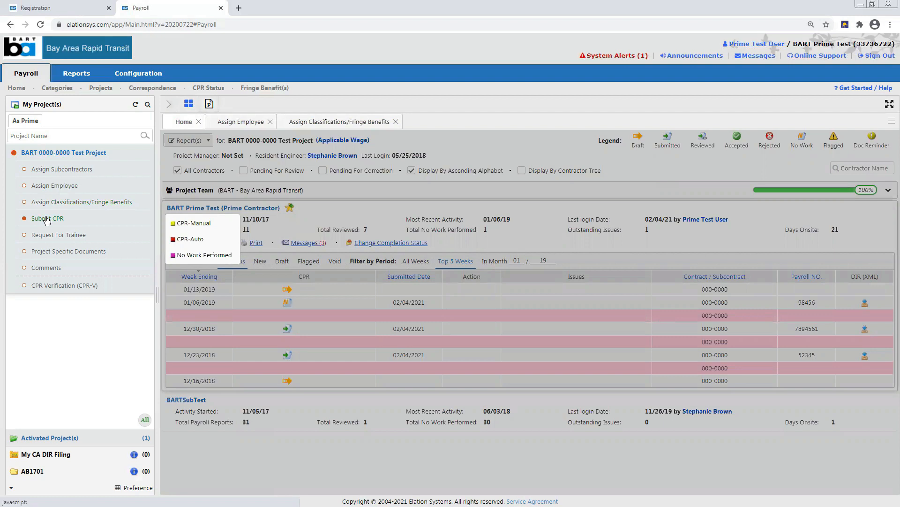
click(189, 224)
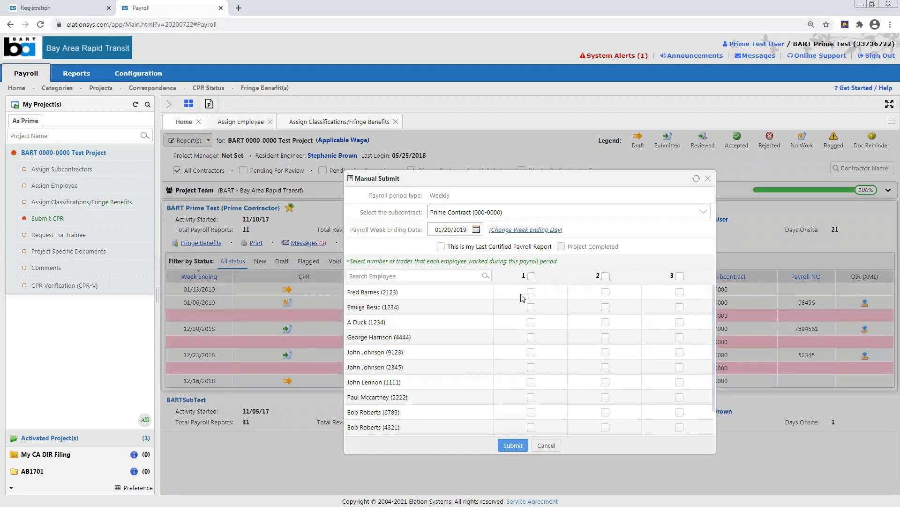
click(606, 292)
click(508, 440)
click(511, 444)
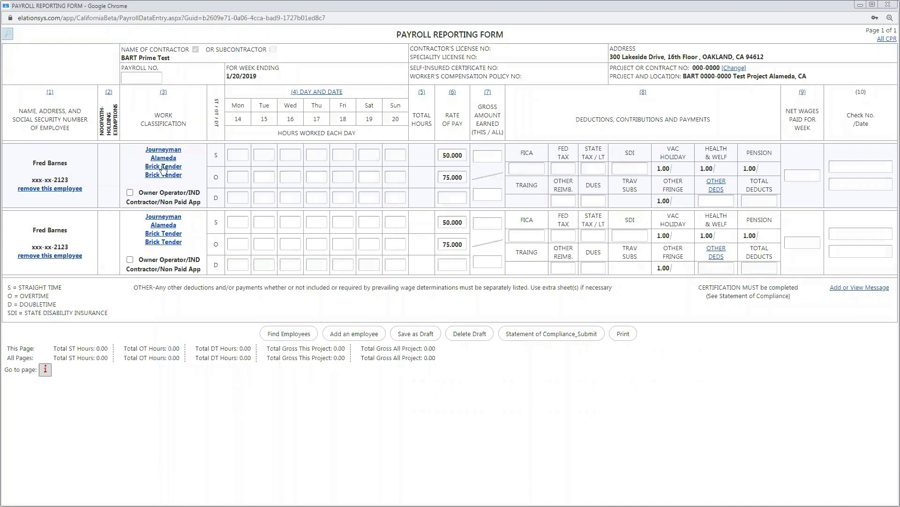
Change the first payroll row's work classification to the signed Asbestos Removal Specialist I fringe benefit
mouse_move(163, 169)
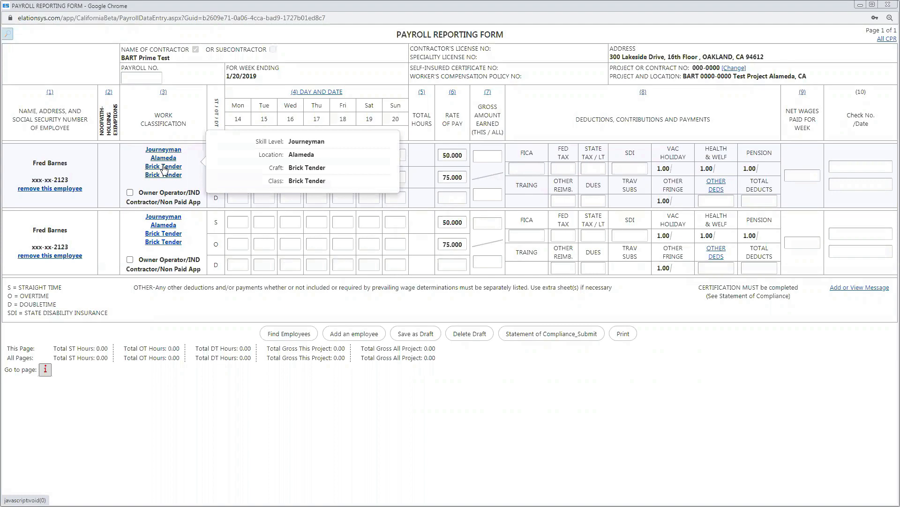
click(163, 168)
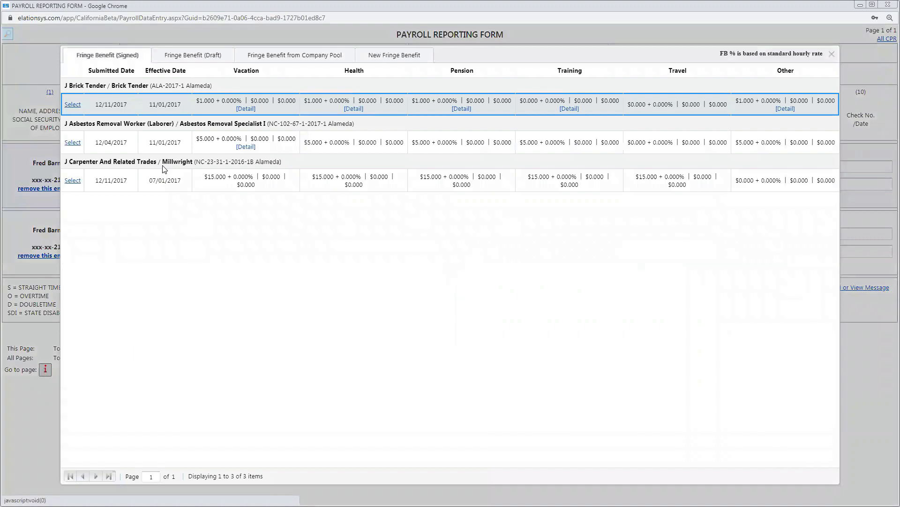
click(73, 143)
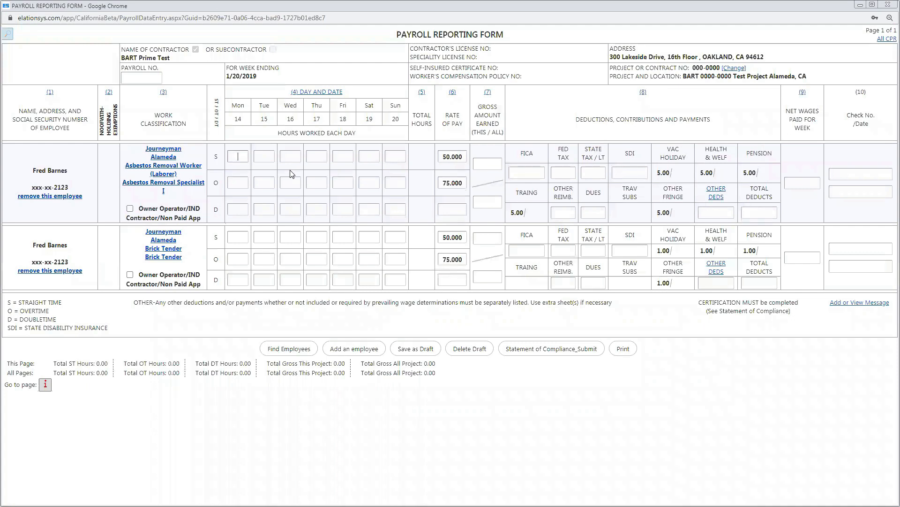
Enter straight-time hours: asbestos row 8 on Monday and Wednesday and 4 on Thursday; Brick Tender row 8 on Tuesday and 4 on Thursday
text(8)
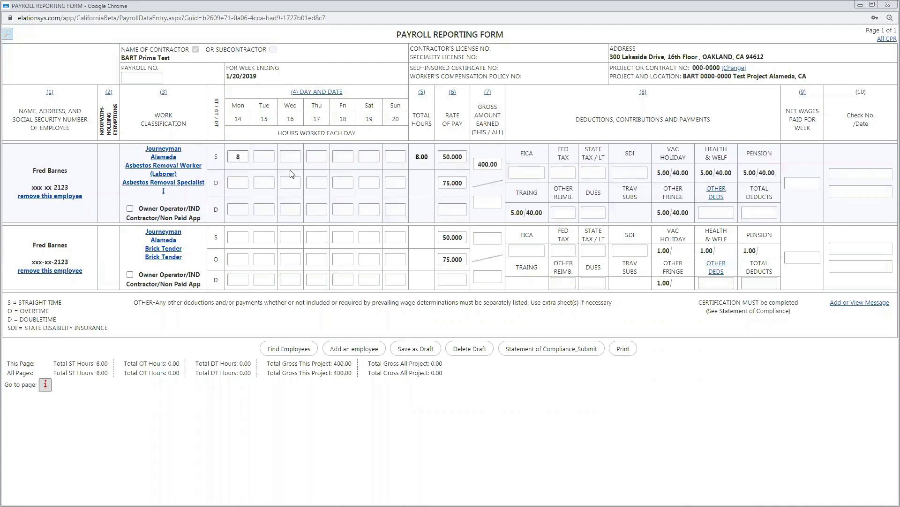
click(269, 236)
text(8)
click(290, 156)
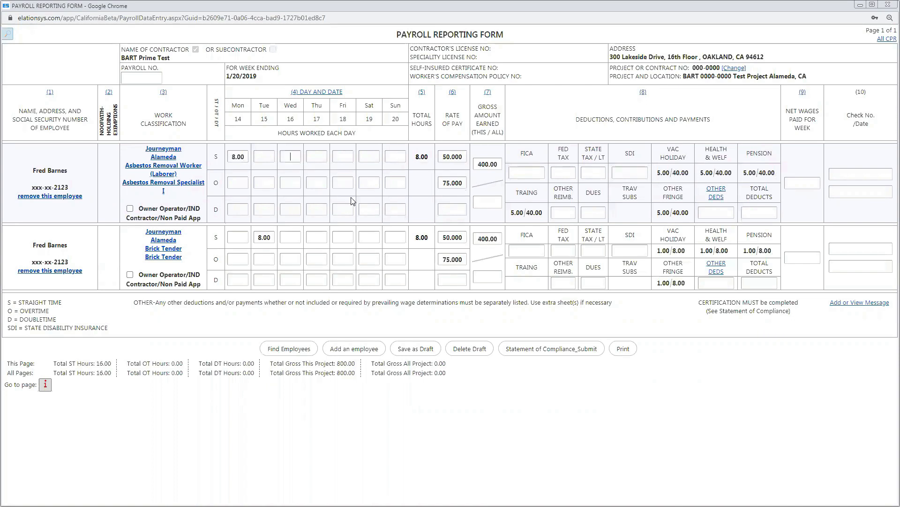
text(8)
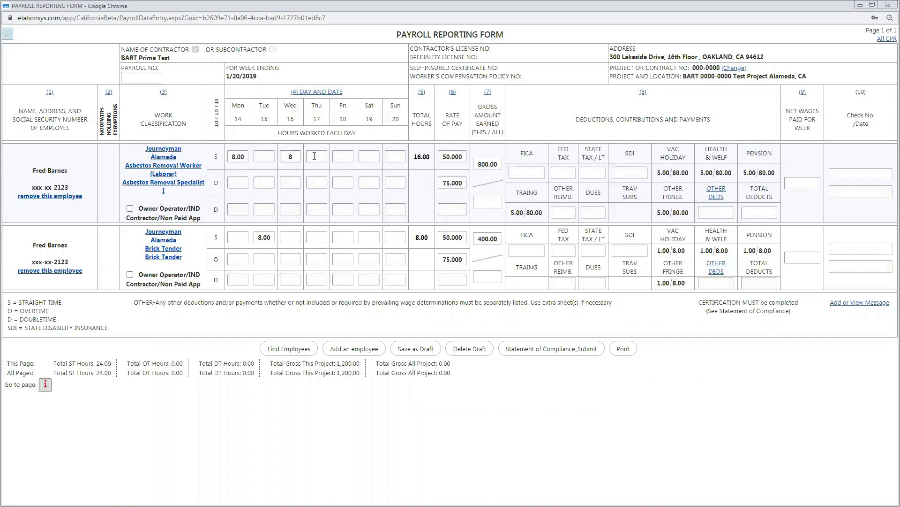
key(Tab)
text(4)
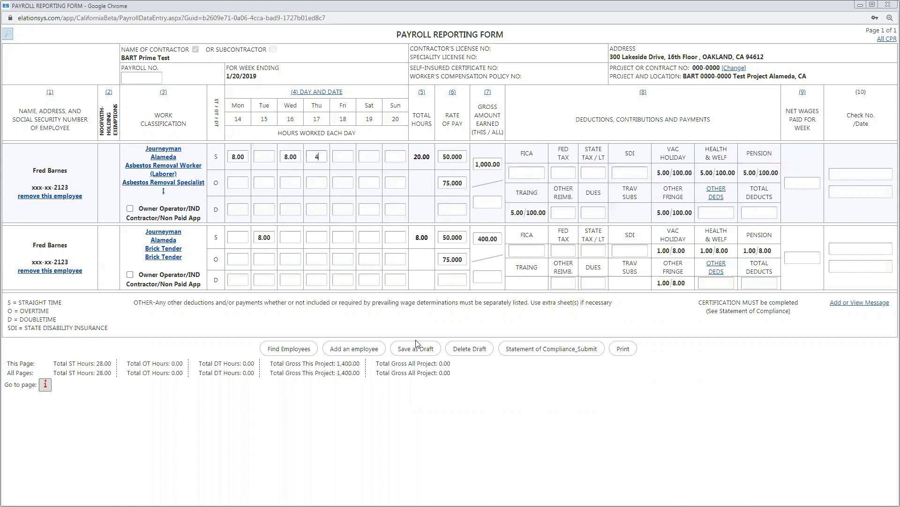
key(Down)
text(4)
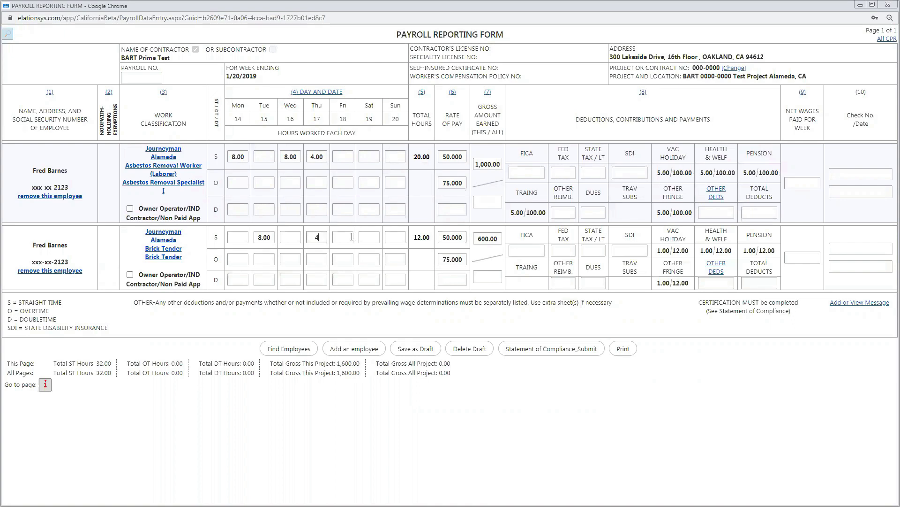
Enter 8 straight-time hours on Friday for the Brick Tender row and 1,000 as the all-projects gross amount in both rows
key(Tab)
text(8)
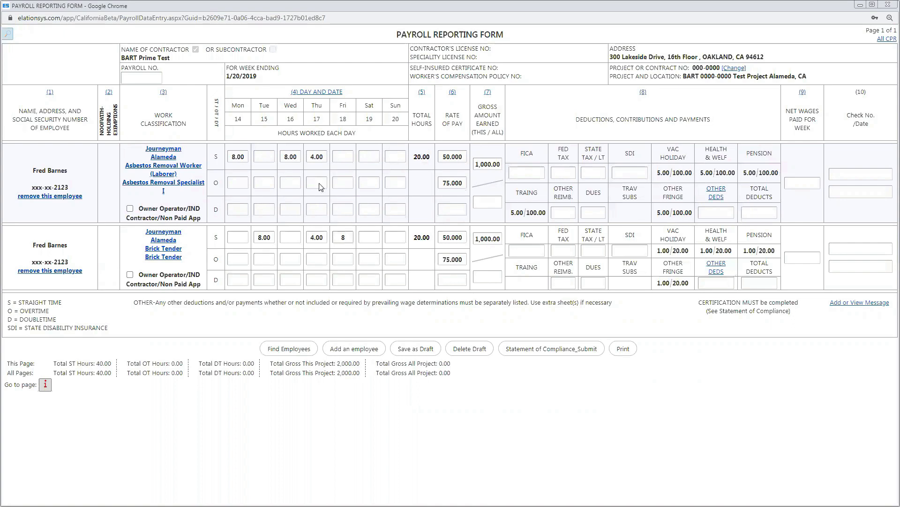
click(631, 327)
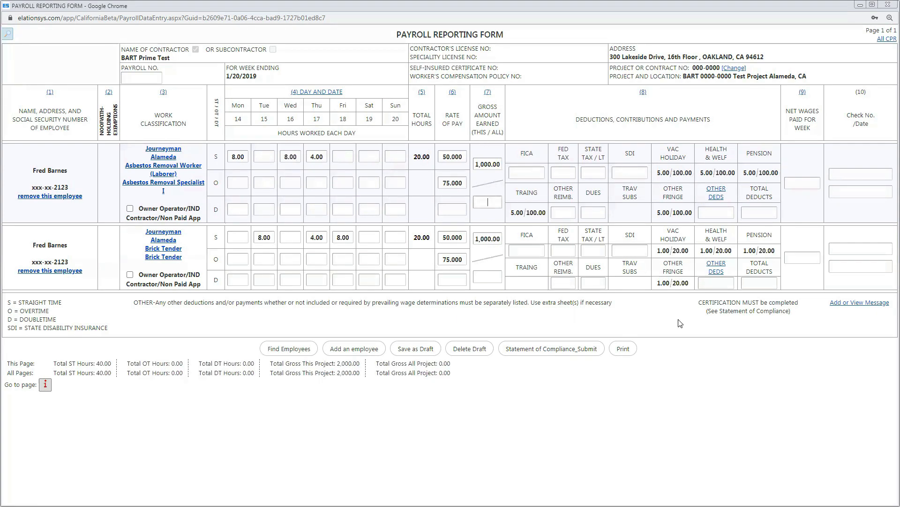
text(1,00)
text(0)
key(Tab)
text(1000)
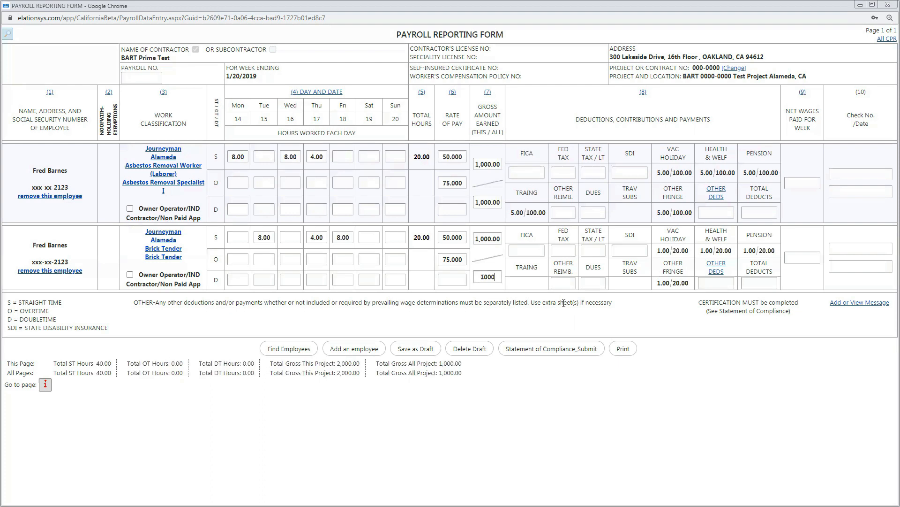
Set the payroll number of the report for the week ending 1/20/2019 to 789456
click(842, 170)
click(133, 78)
text(789456)
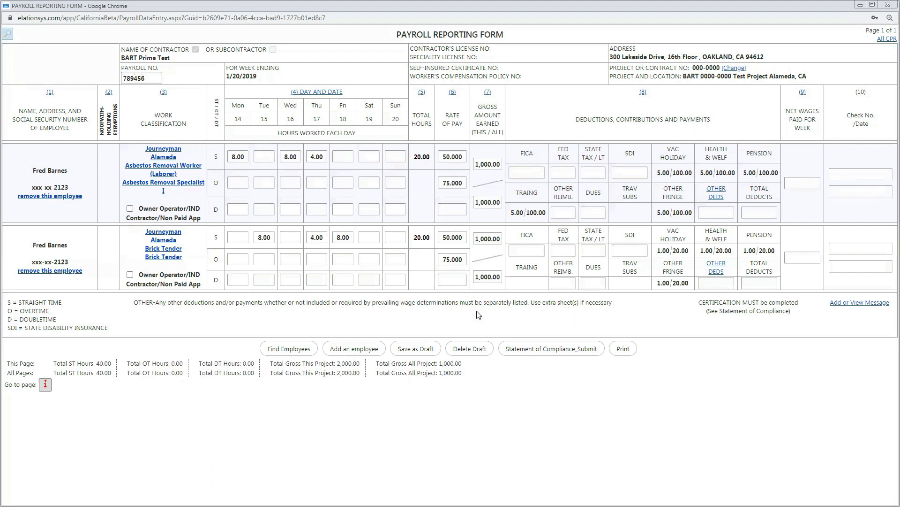
Complete the federal and local Statements of Compliance without an electronic signature and submit the payroll report
click(539, 350)
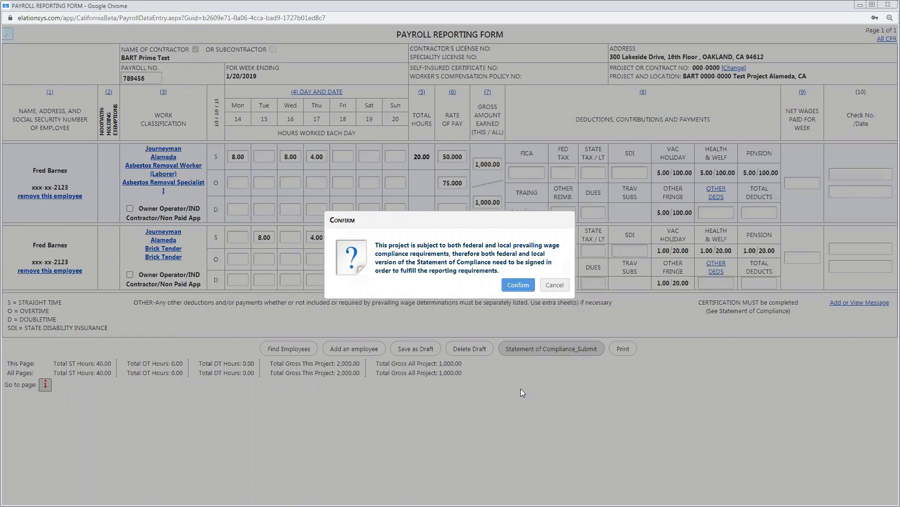
click(513, 284)
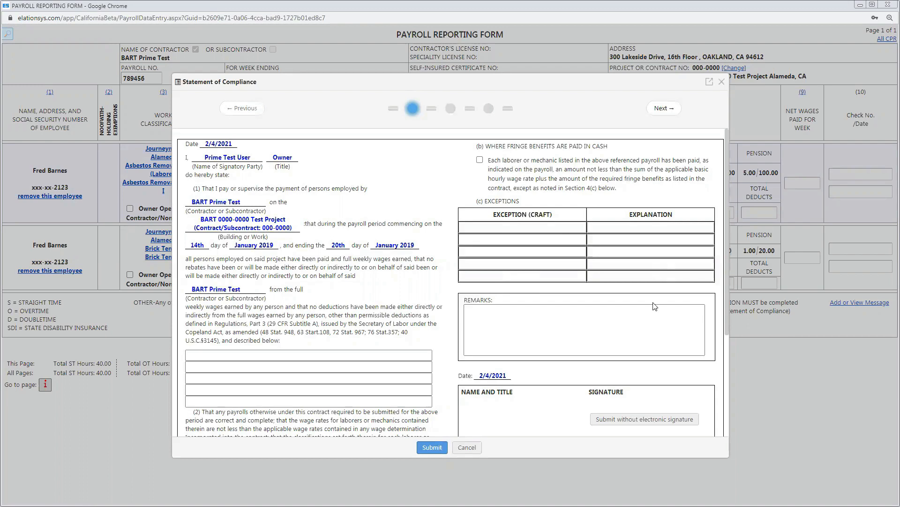
scroll(618, 314, down, 3)
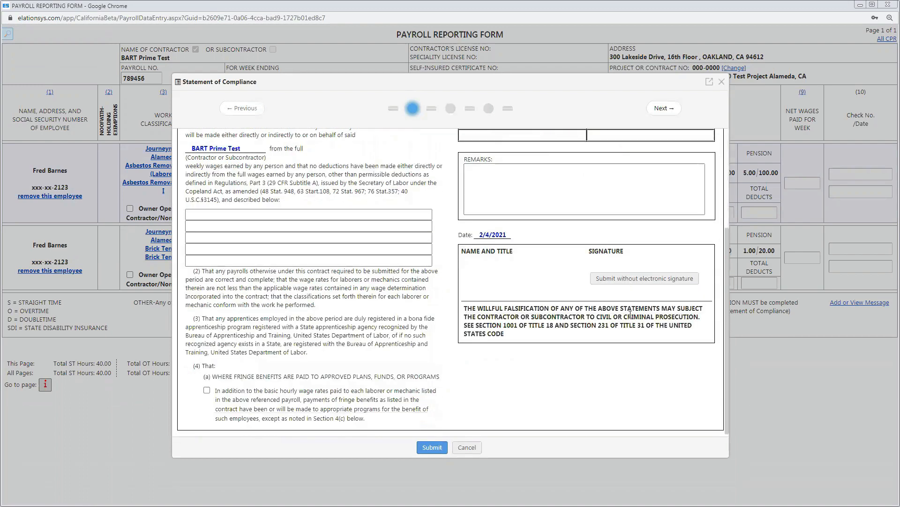
click(631, 277)
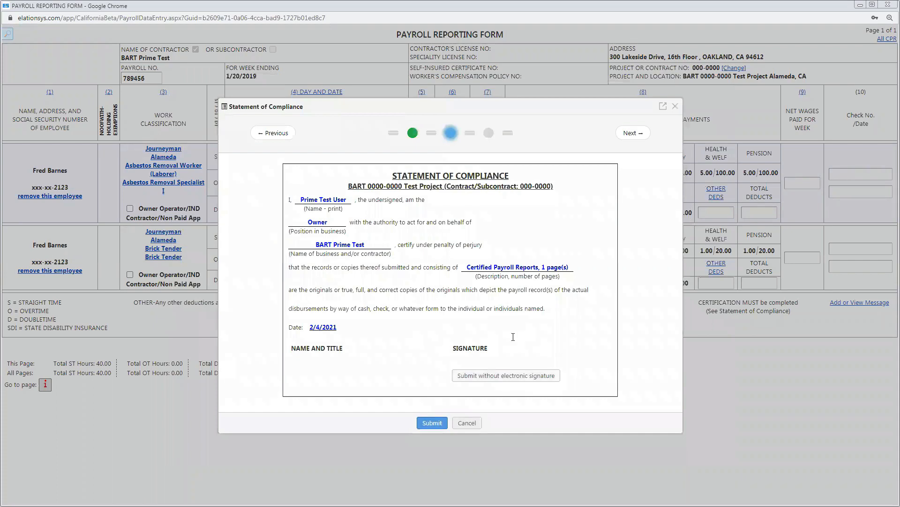
scroll(515, 339, down, 1)
scroll(515, 337, down, 6)
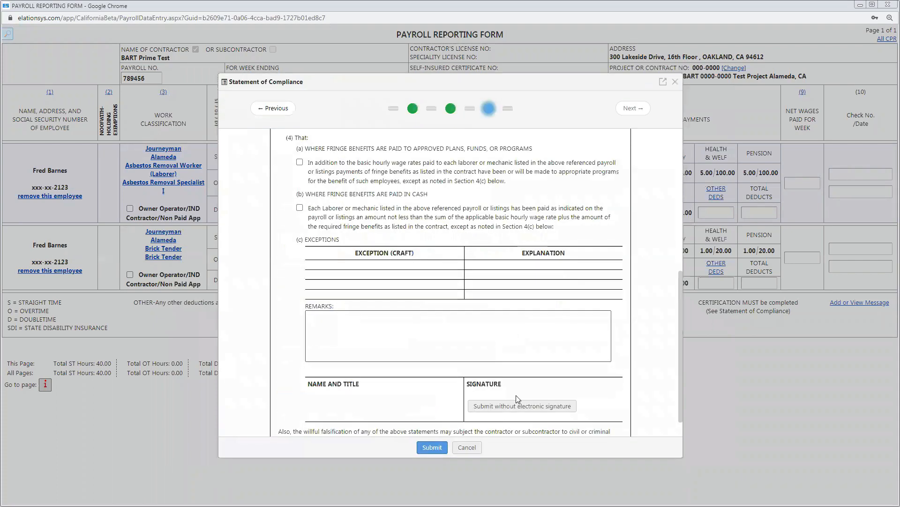
scroll(520, 391, down, 1)
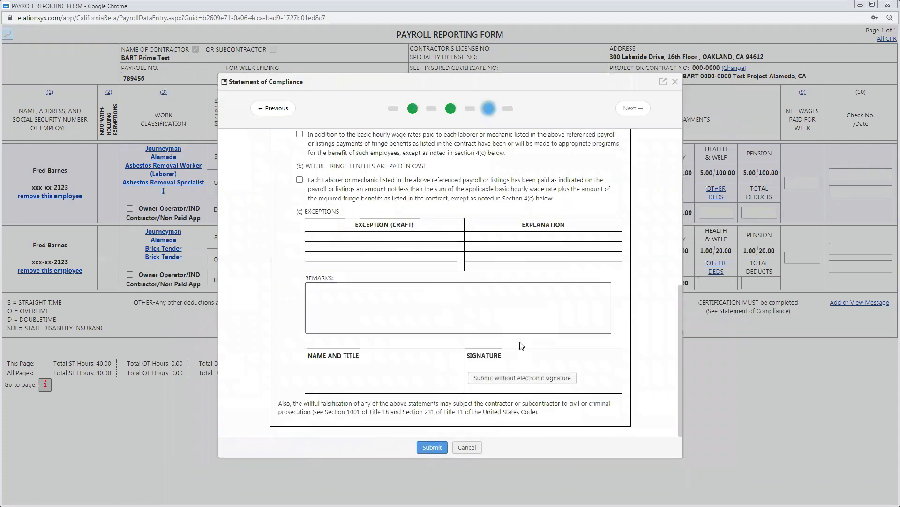
click(432, 447)
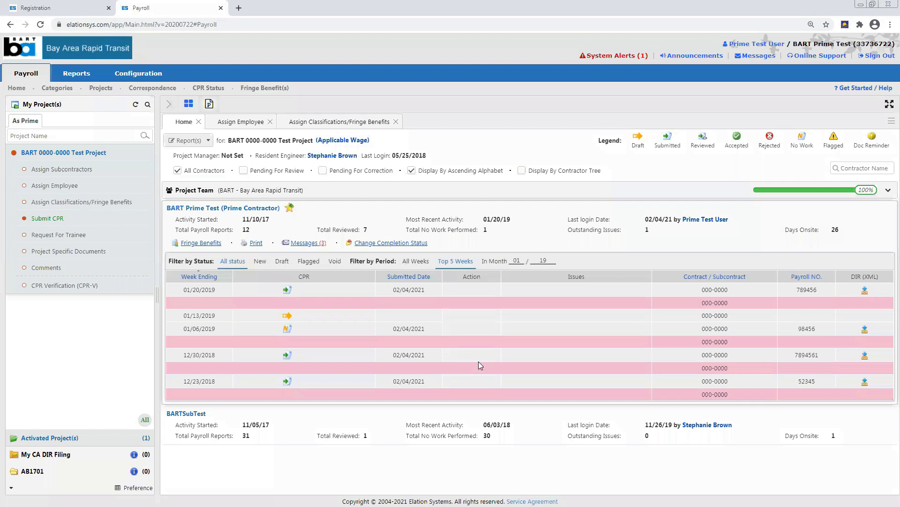
View the available actions for the submitted 01/20/2019 payroll report and for the draft 01/13/2019 report
click(285, 292)
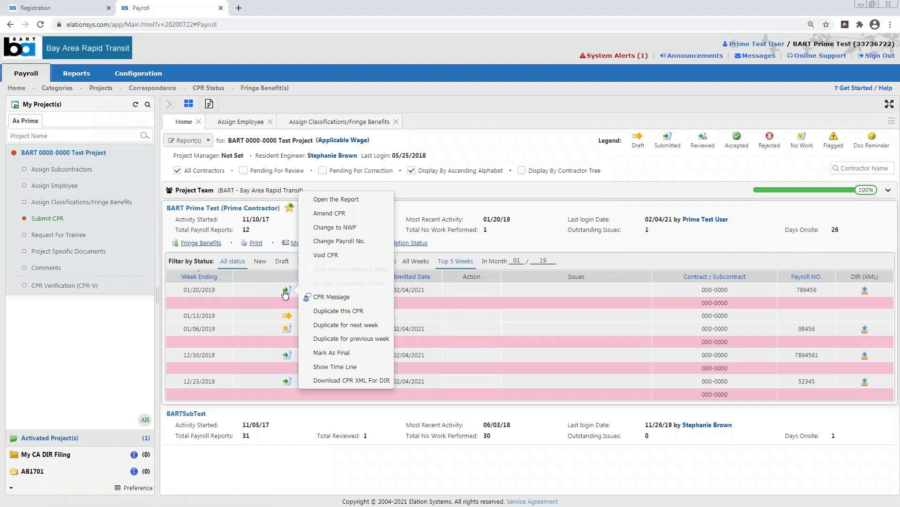
click(459, 273)
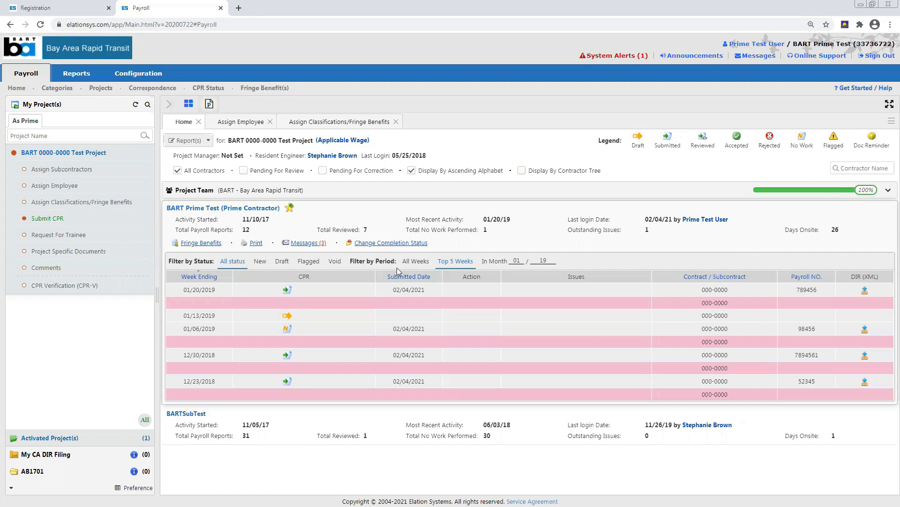
click(288, 317)
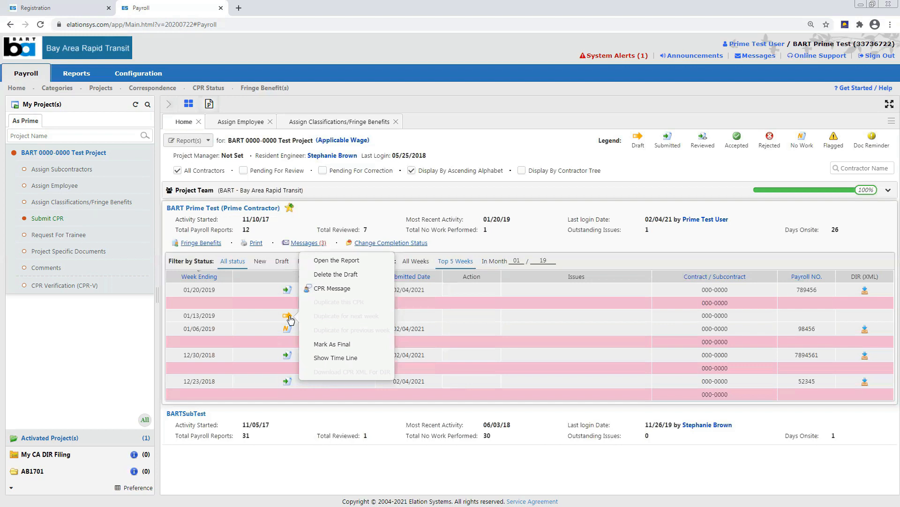
click(542, 310)
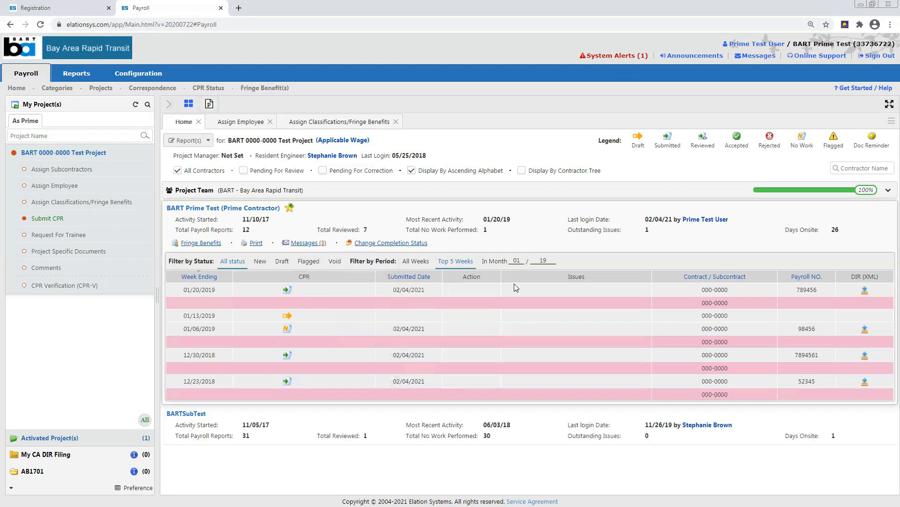
List the prime contractor's payroll reports for all weeks and view the available actions for the rejected 12/02/2018 report
click(416, 261)
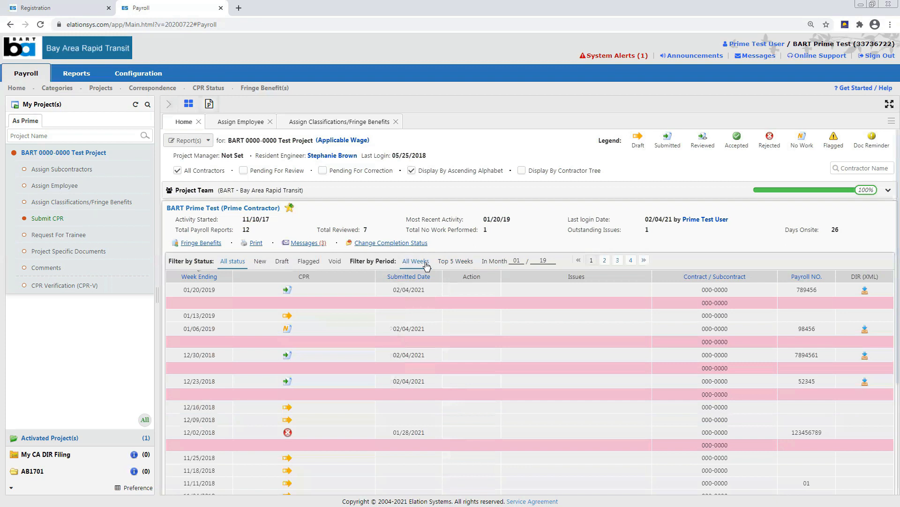
scroll(380, 345, down, 2)
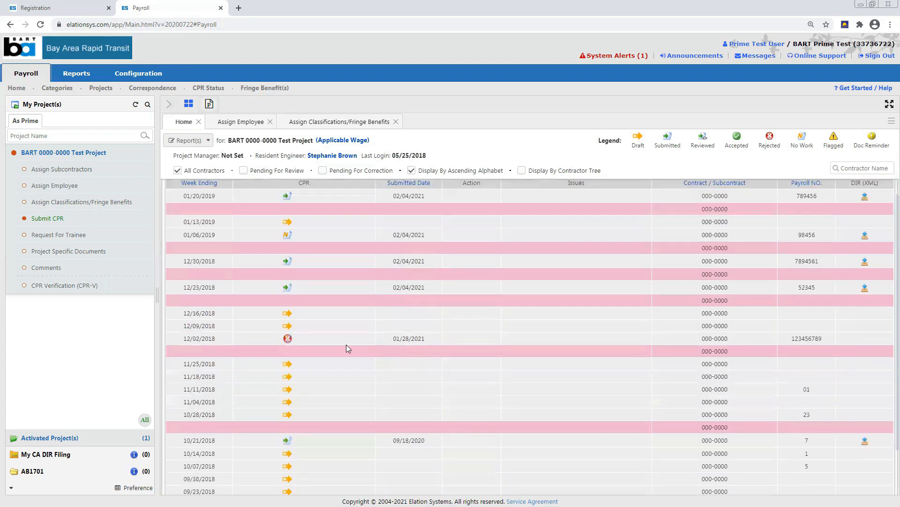
click(288, 338)
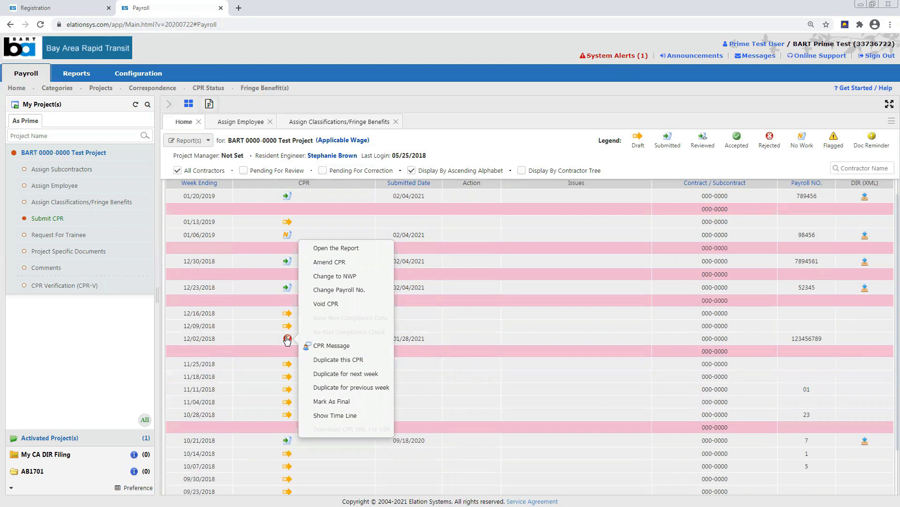
click(265, 321)
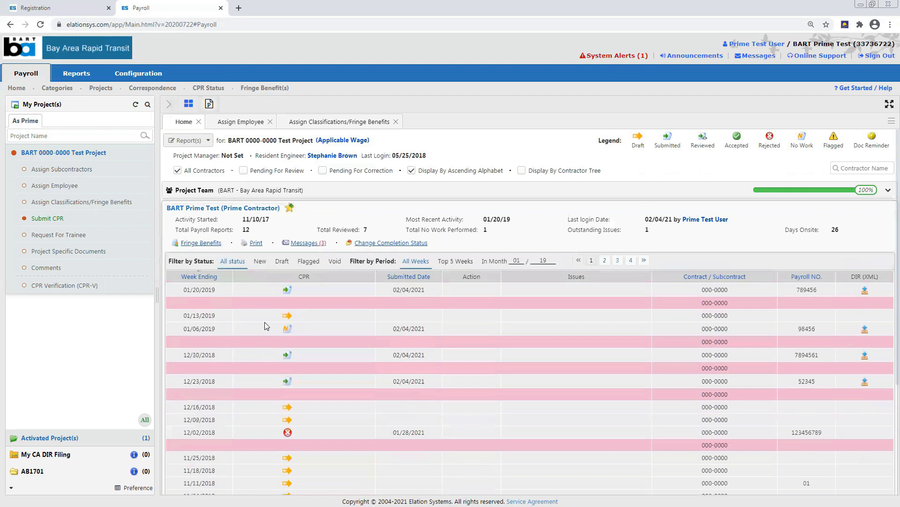
Open a No Work Performed report form, review the choices for additional non-performance periods, and close it without submitting
click(47, 220)
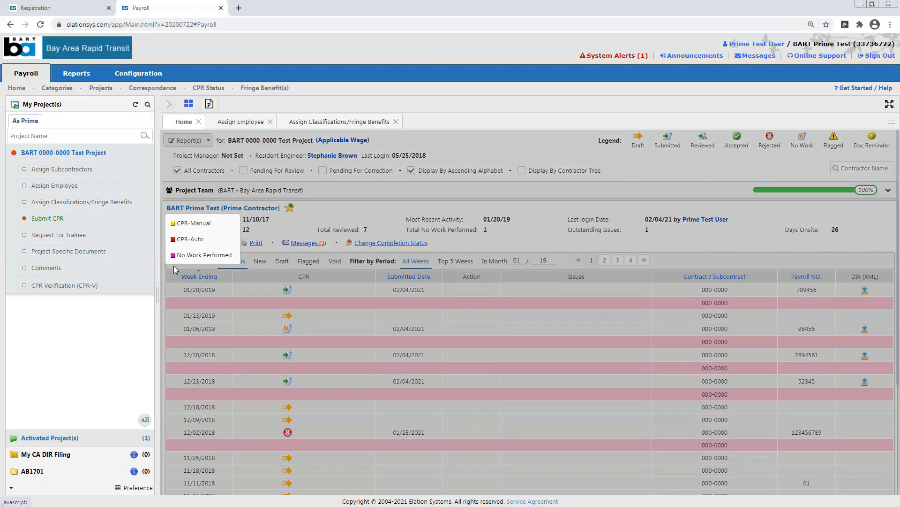
click(215, 254)
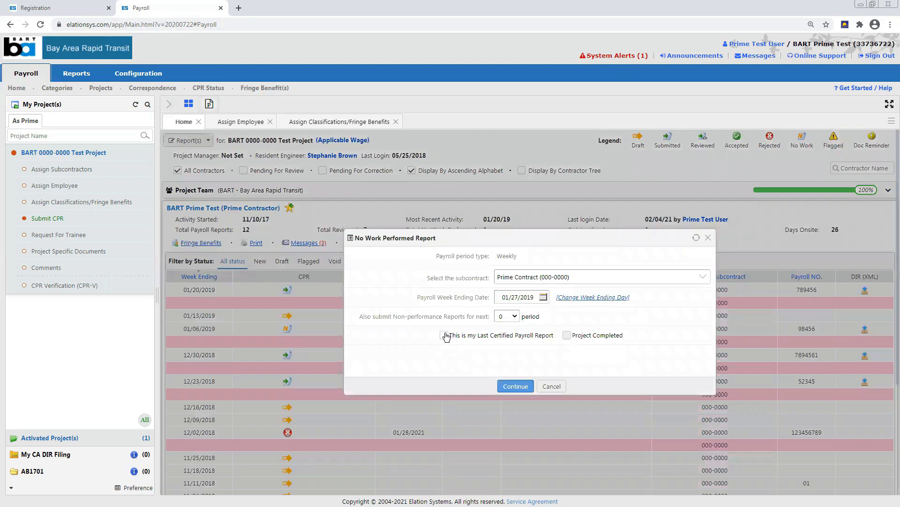
click(516, 317)
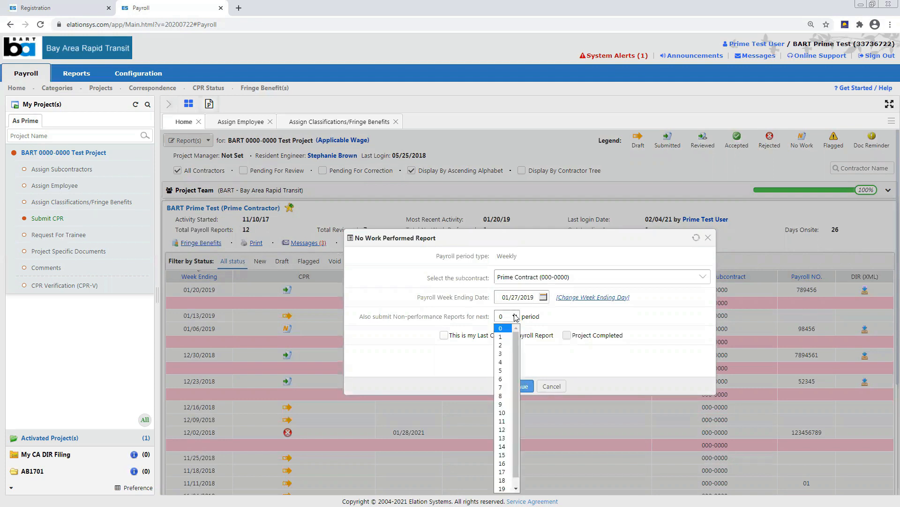
scroll(513, 387, down, 1)
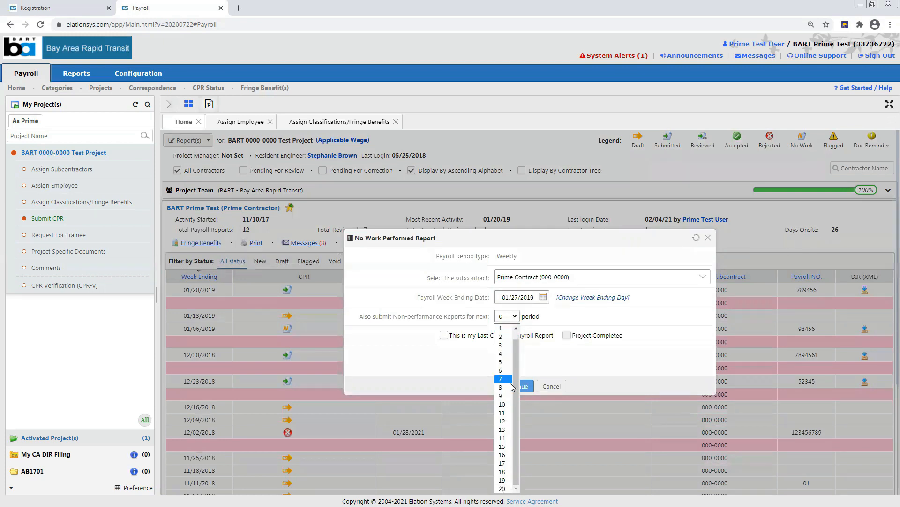
click(600, 352)
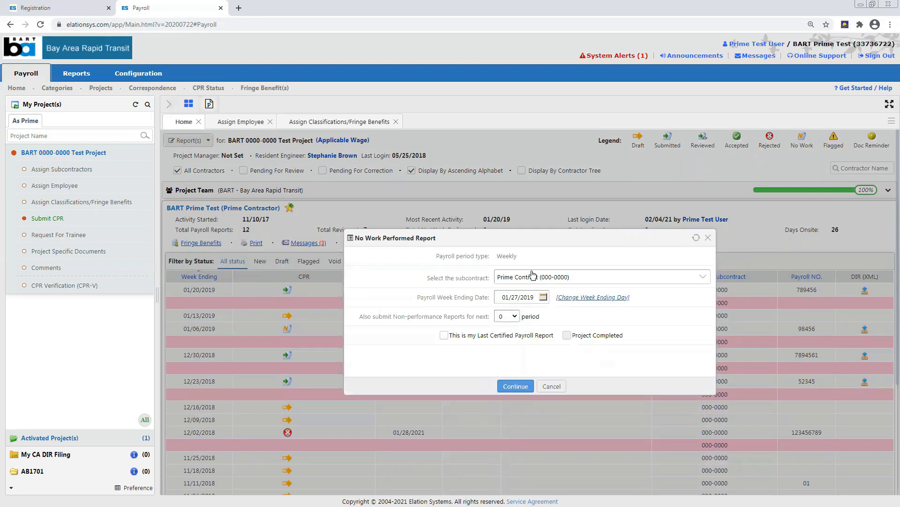
click(707, 239)
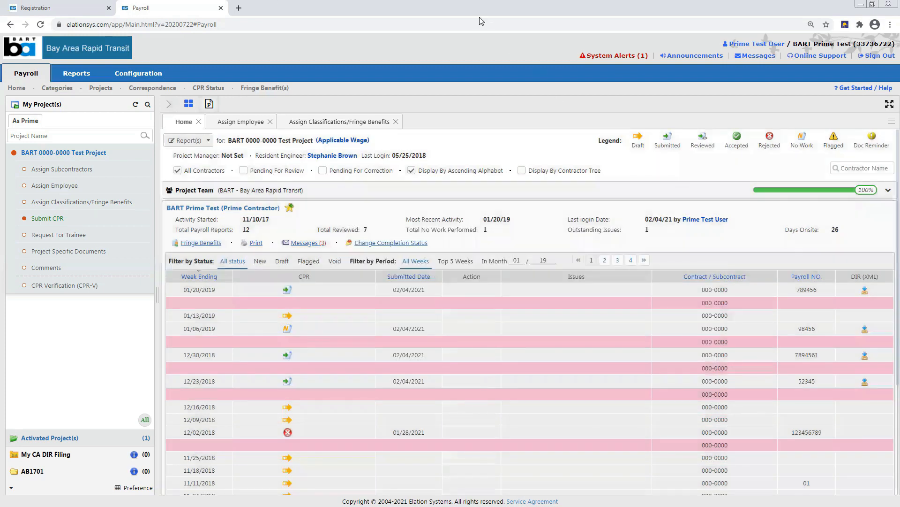